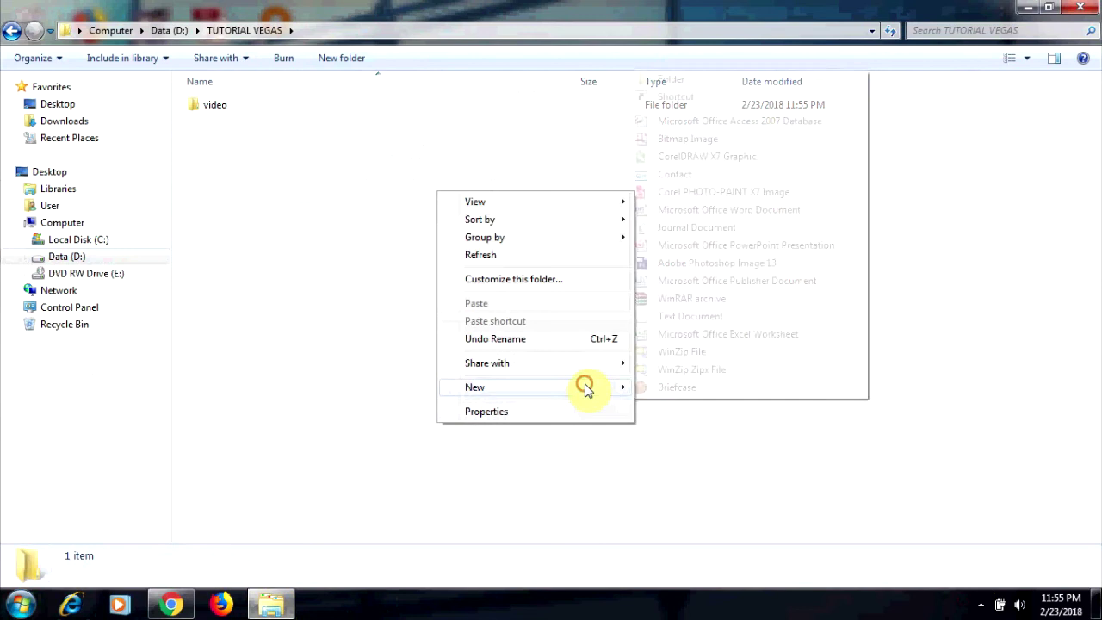
# Step: Create a subfolder named "image" in the TUTORIAL VEGAS folder
pyautogui.click(744, 80)
pyautogui.write('image')
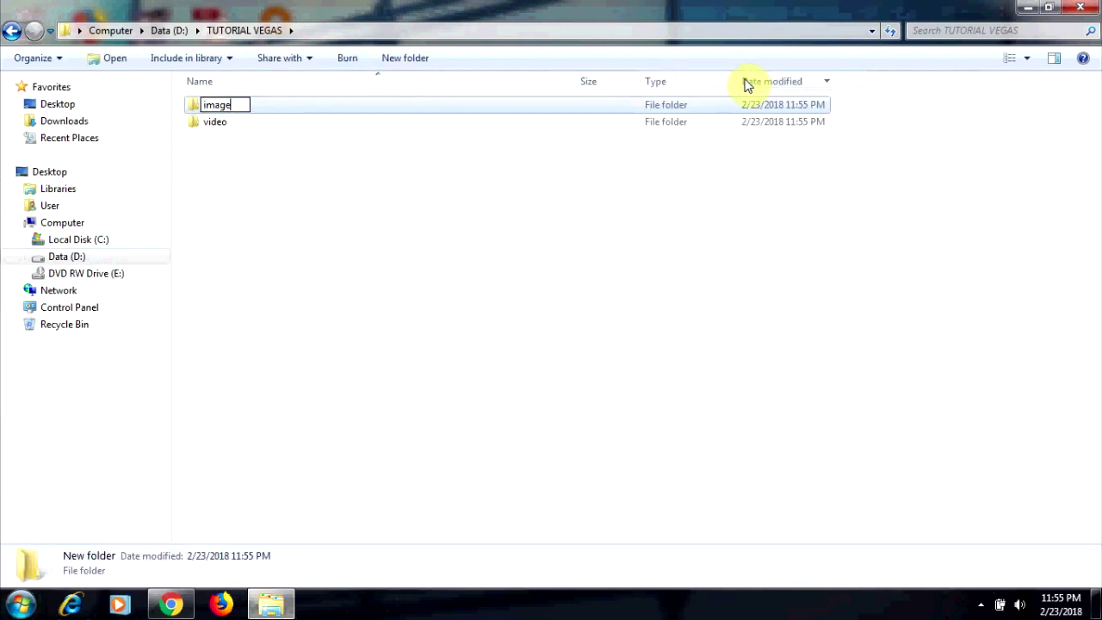
pyautogui.press('Return')
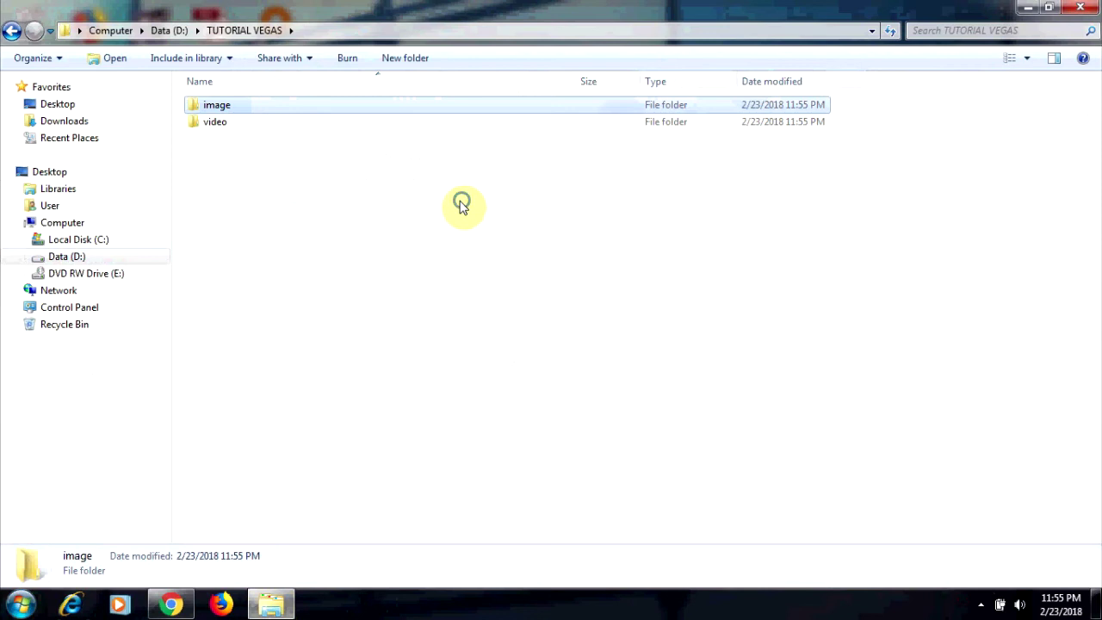
# Step: Create a subfolder named "audio" in the TUTORIAL VEGAS folder
pyautogui.rightClick(461, 205)
pyautogui.moveTo(549, 407)
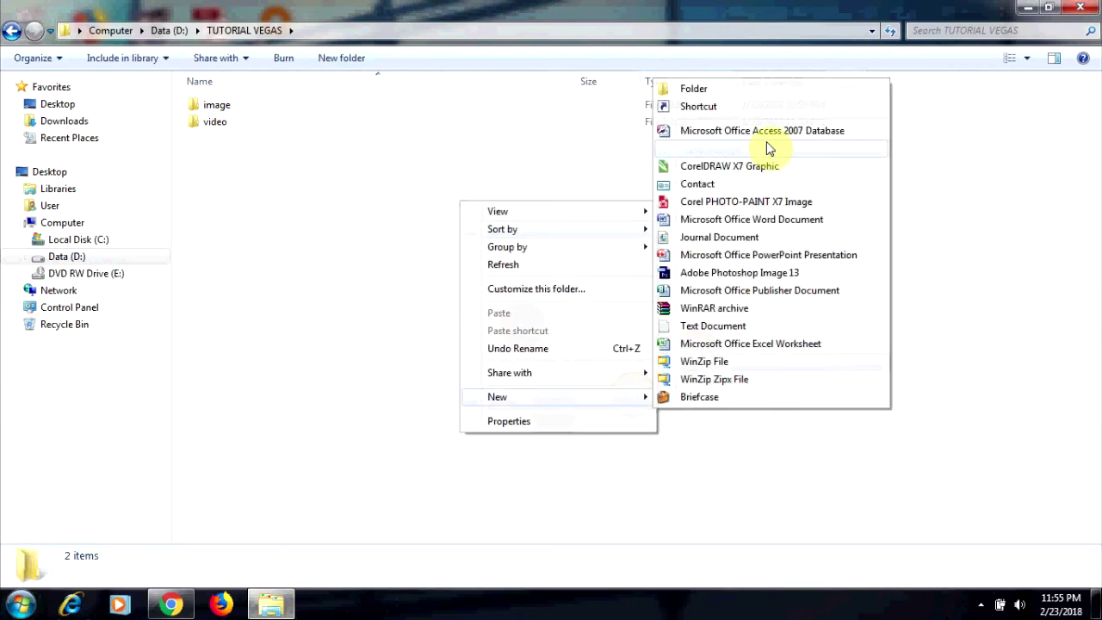
pyautogui.click(763, 85)
pyautogui.write('audio')
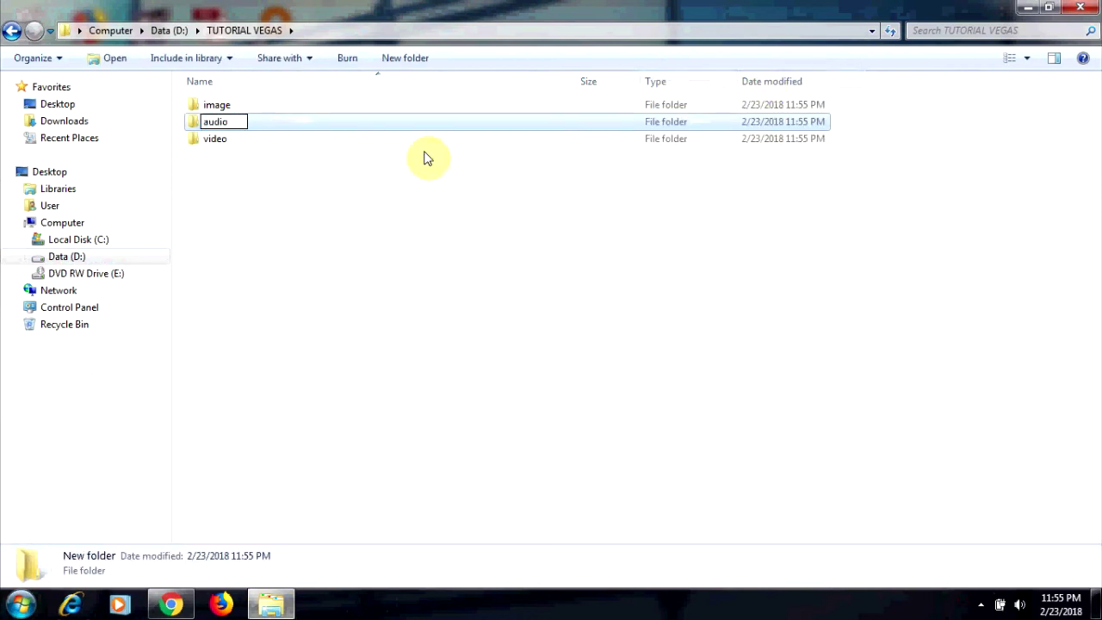
pyautogui.click(288, 192)
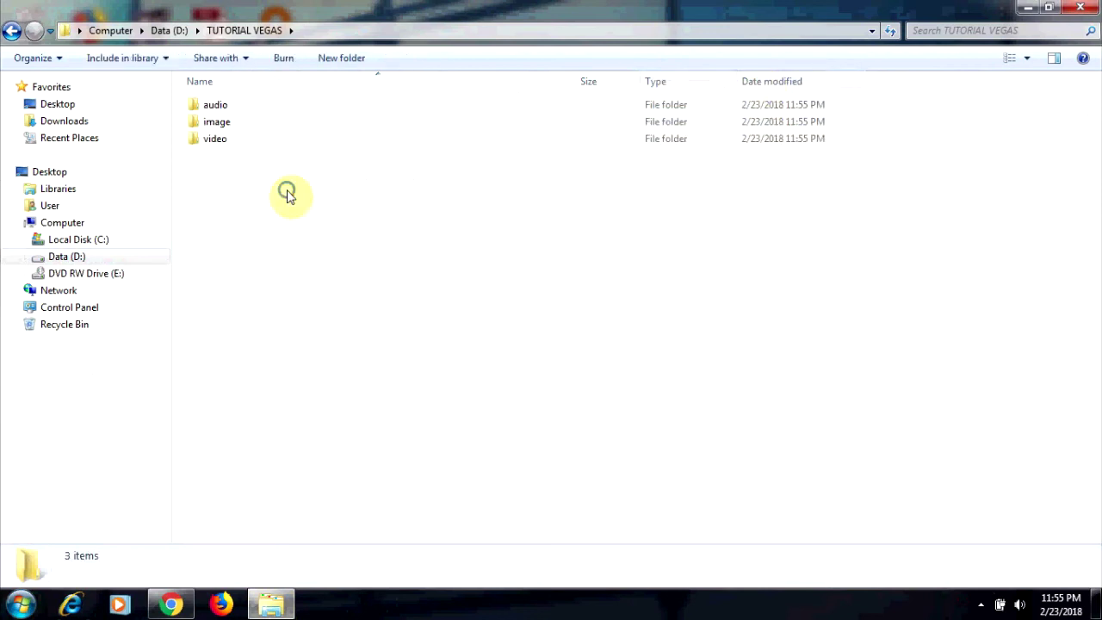
# Step: Create a subfolder named "render" alongside the audio, image and video folders
pyautogui.rightClick(288, 192)
pyautogui.moveTo(365, 386)
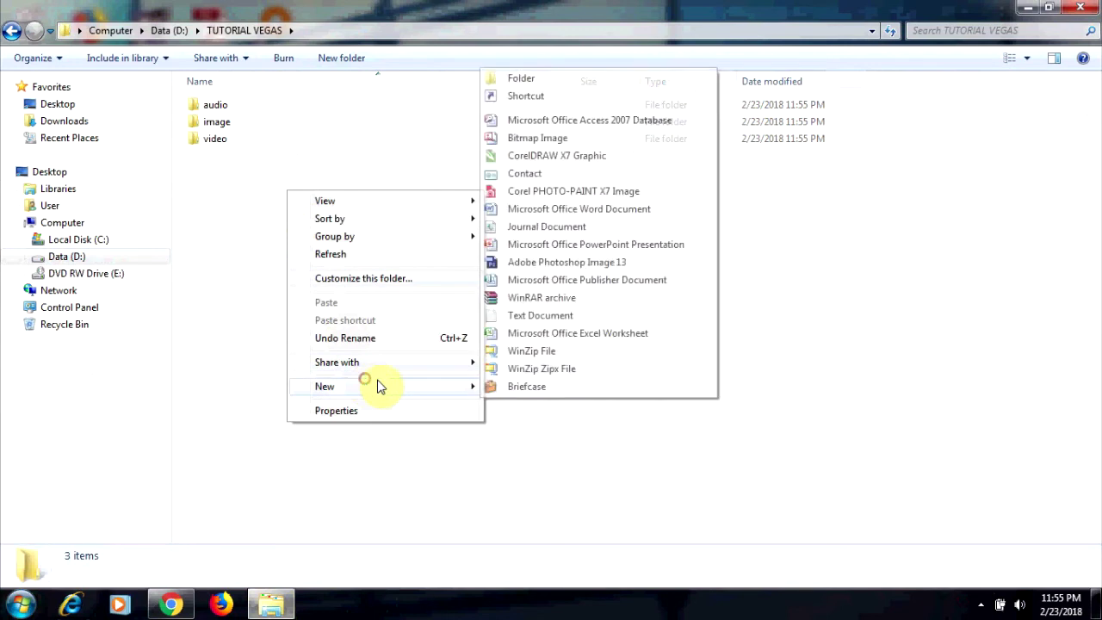
pyautogui.click(615, 86)
pyautogui.write('r')
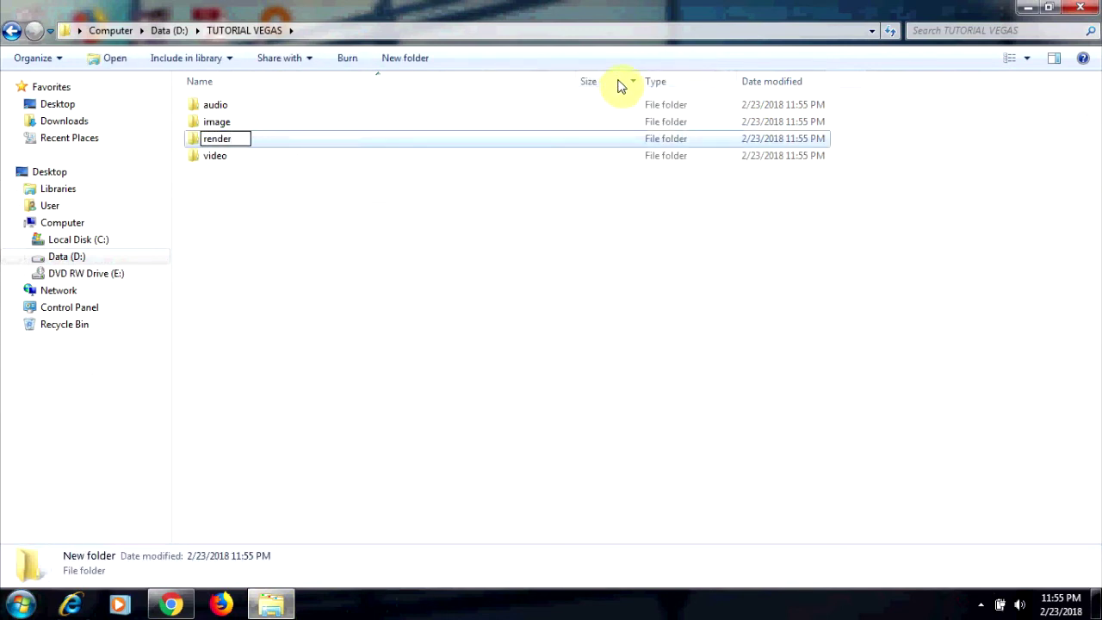
pyautogui.write('ender')
pyautogui.click(401, 226)
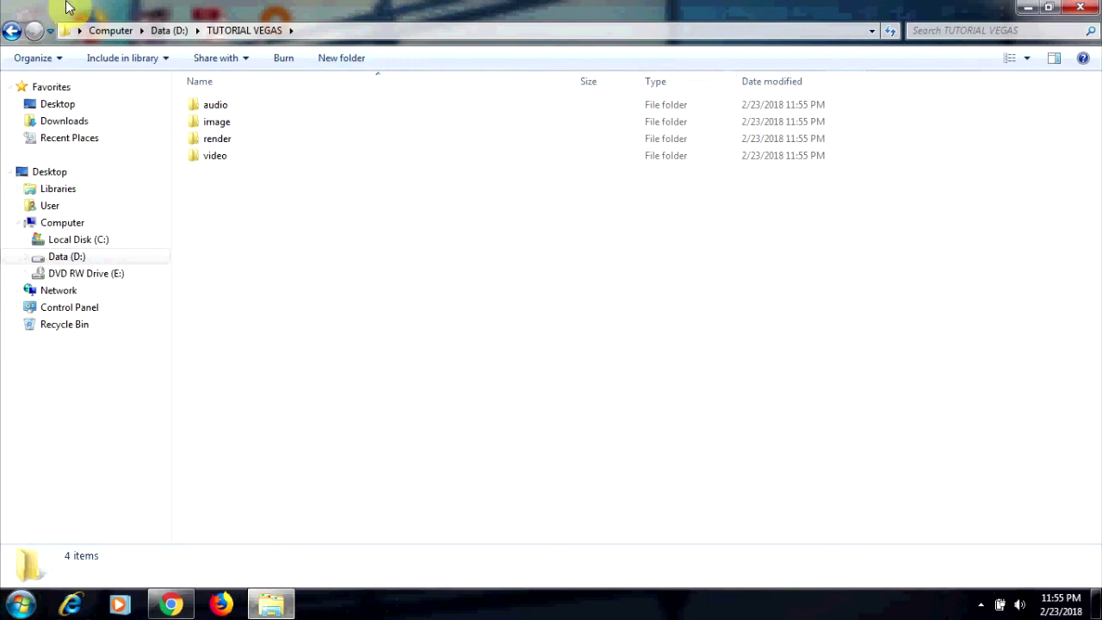
# Step: Copy the TUTORIAL VEGAS folder on drive D: to the clipboard and reopen that folder
pyautogui.click(17, 32)
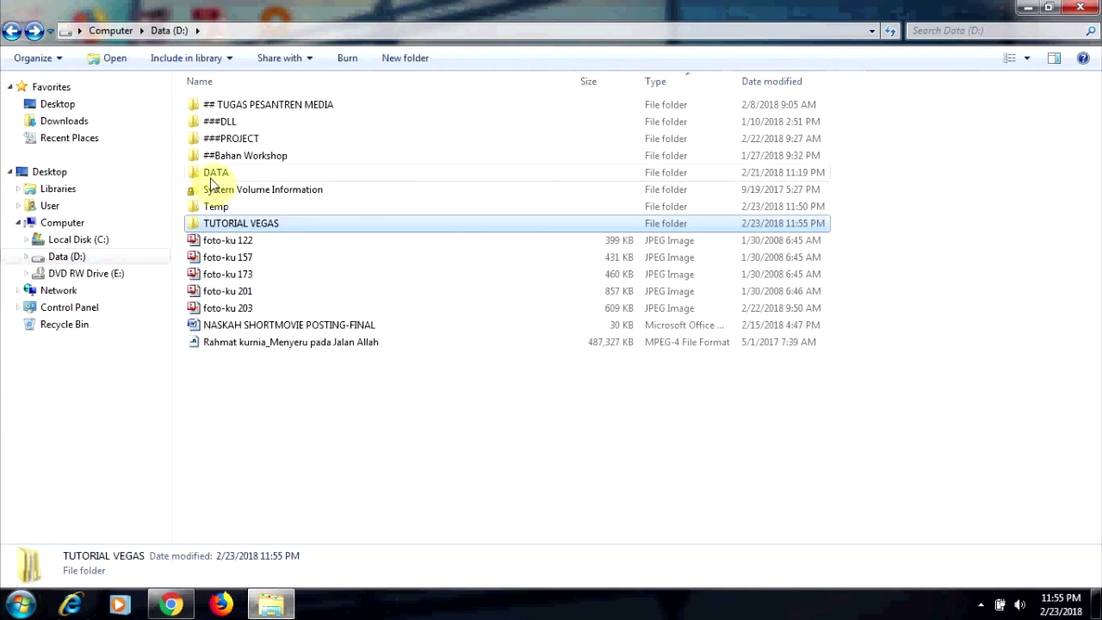
pyautogui.rightClick(213, 225)
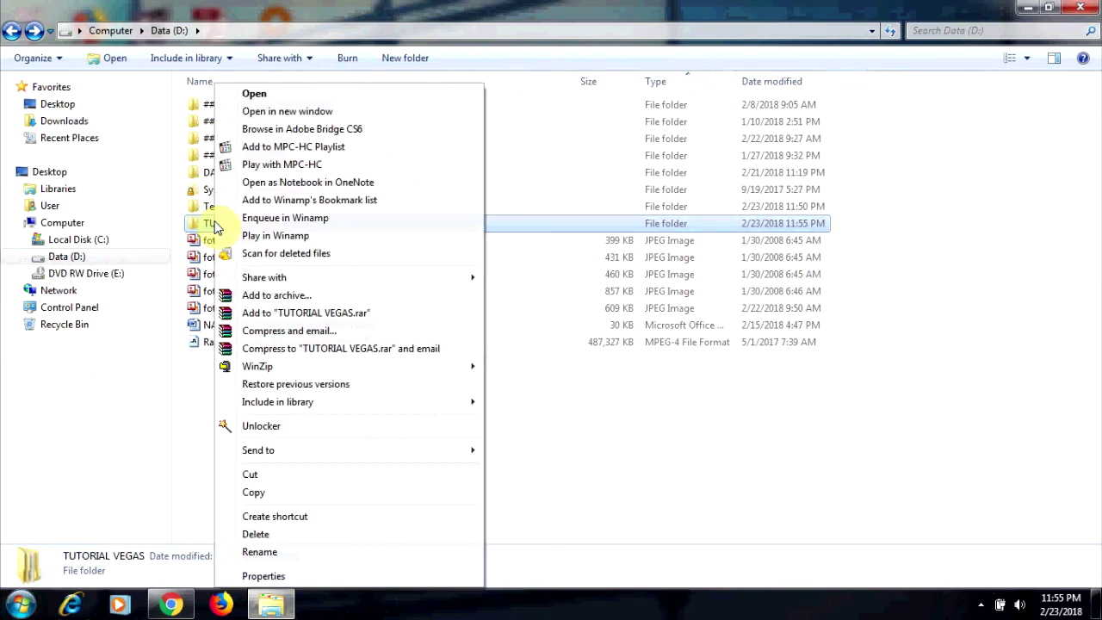
pyautogui.click(290, 502)
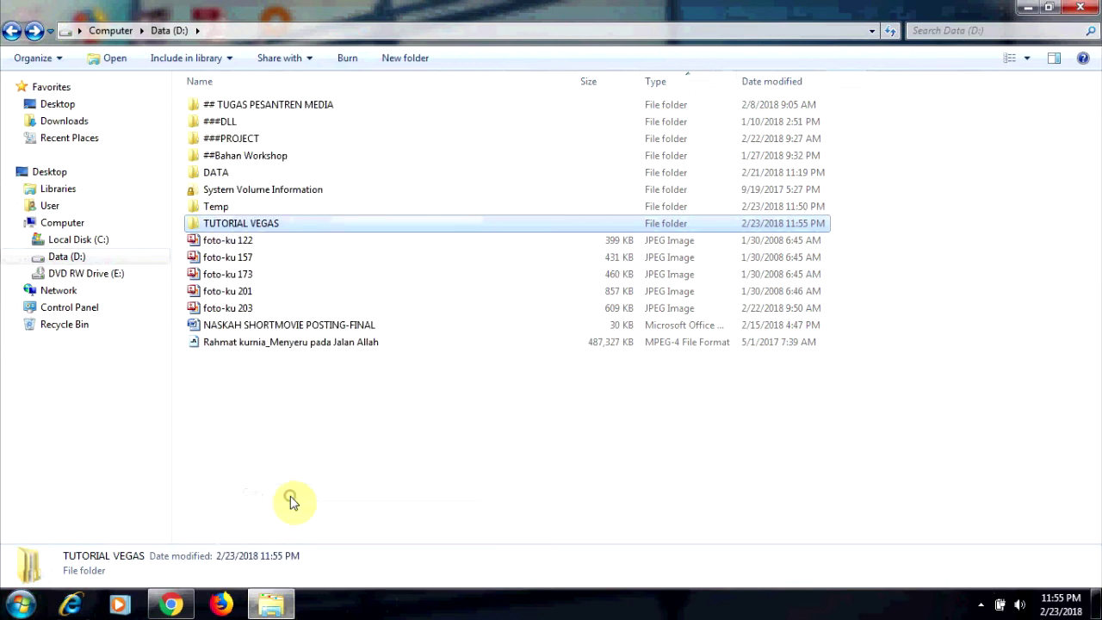
pyautogui.click(138, 257)
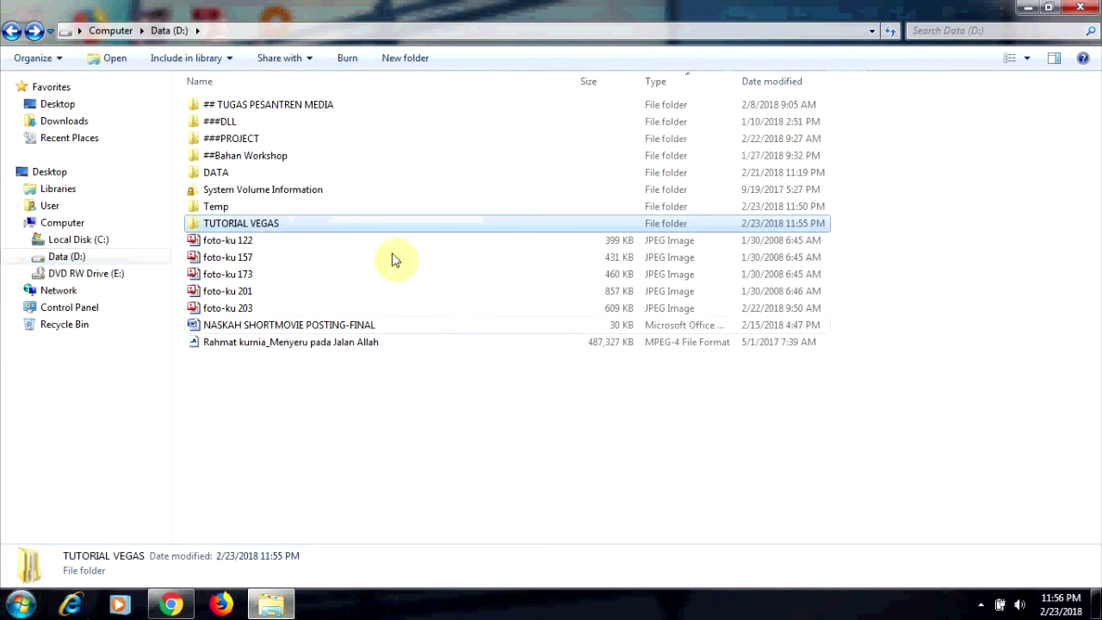
pyautogui.doubleClick(251, 223)
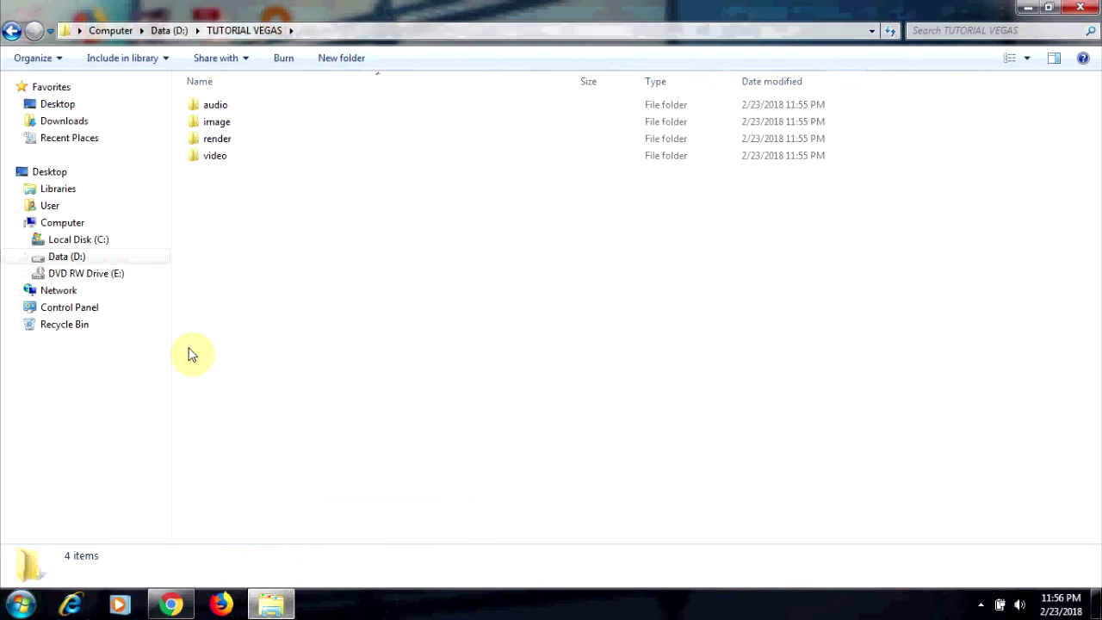
# Step: Minimize the folder window and launch Vegas Pro 12.0 (64-bit)
pyautogui.click(1028, 8)
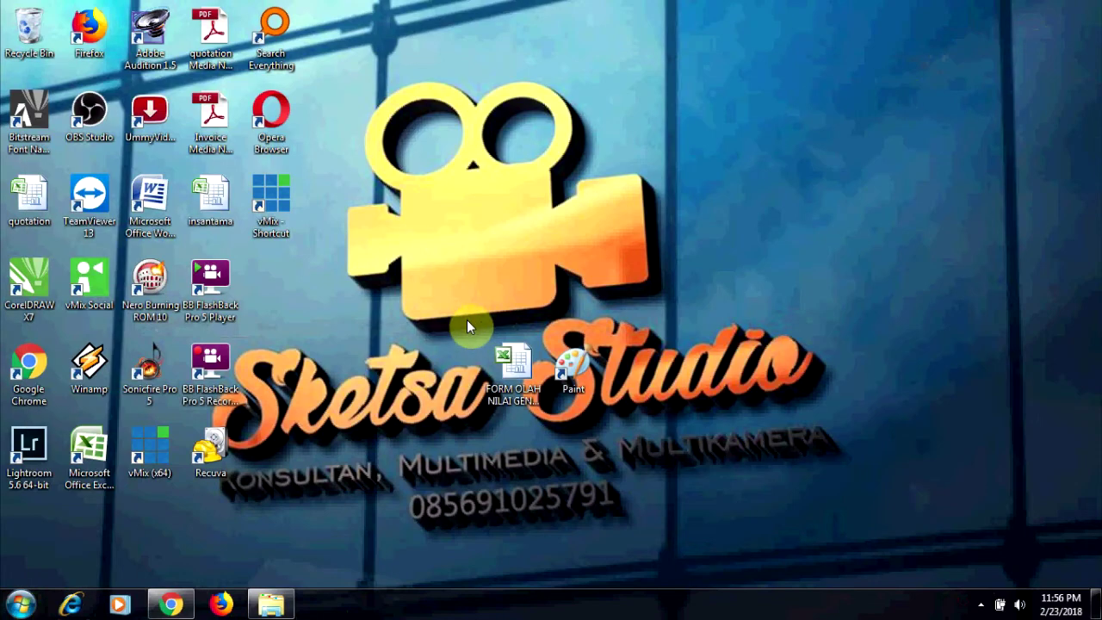
pyautogui.click(20, 604)
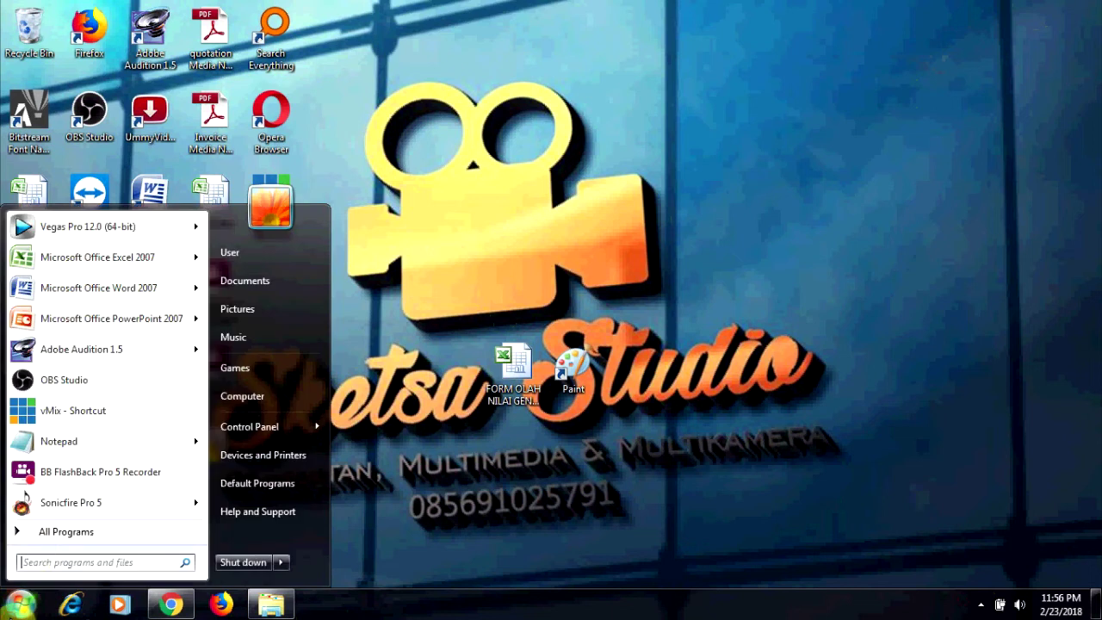
pyautogui.click(107, 241)
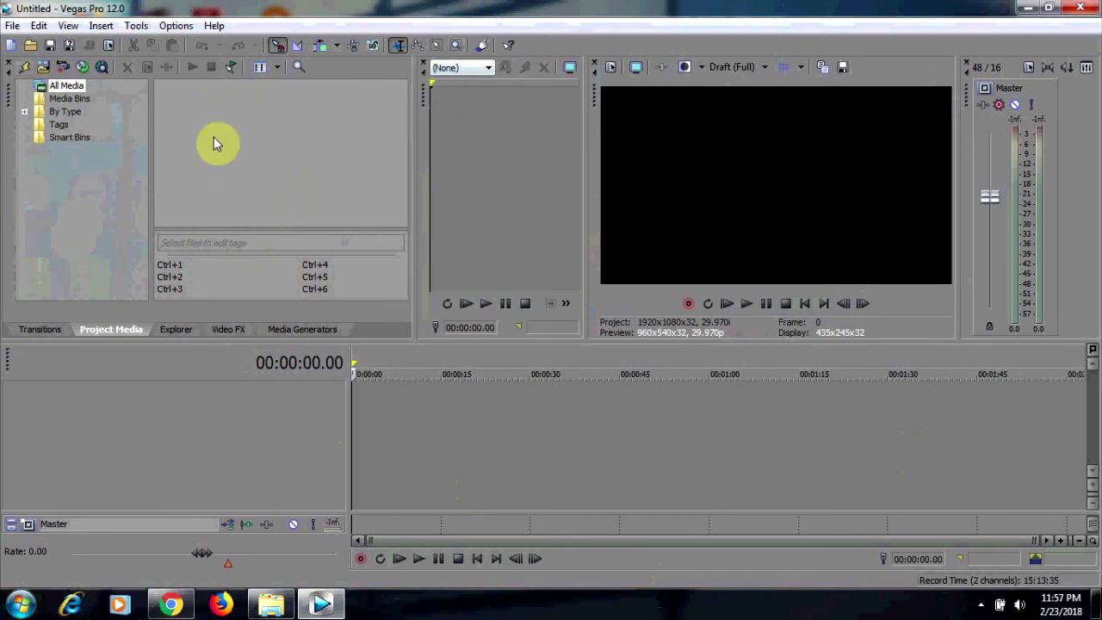
# Step: View the available transitions and the 3D Shuffle presets, and return to the project media
pyautogui.click(37, 324)
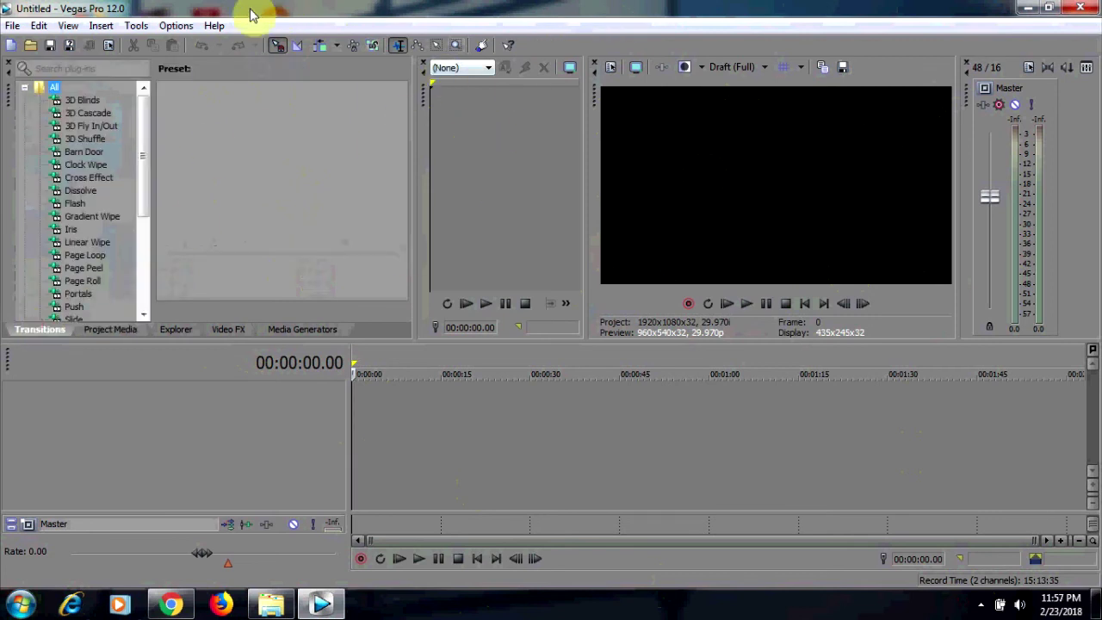
pyautogui.click(84, 138)
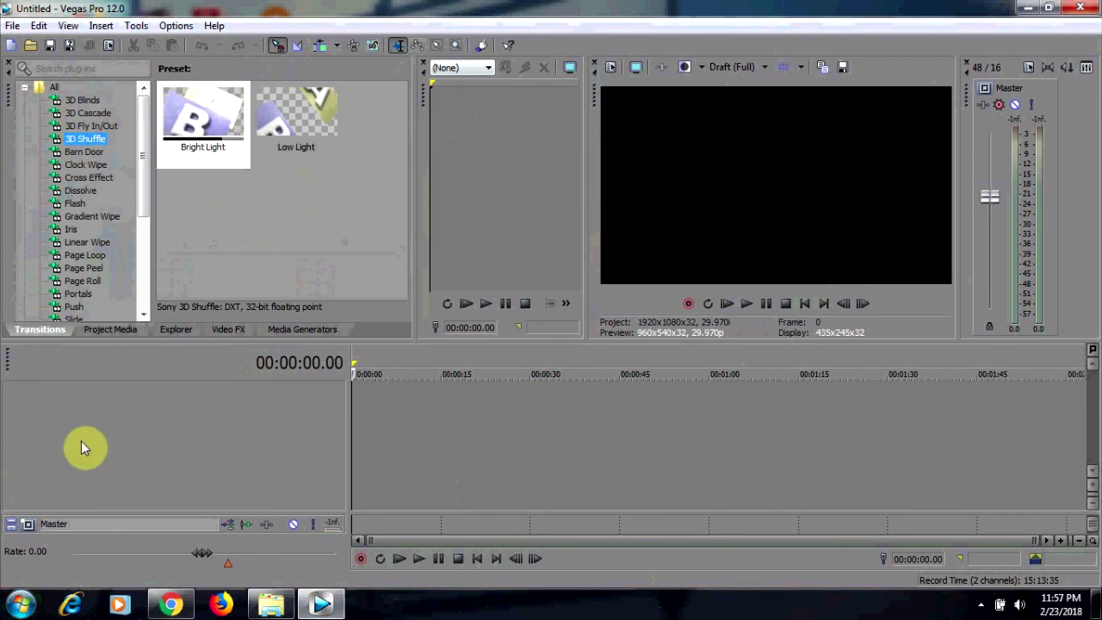
pyautogui.click(121, 331)
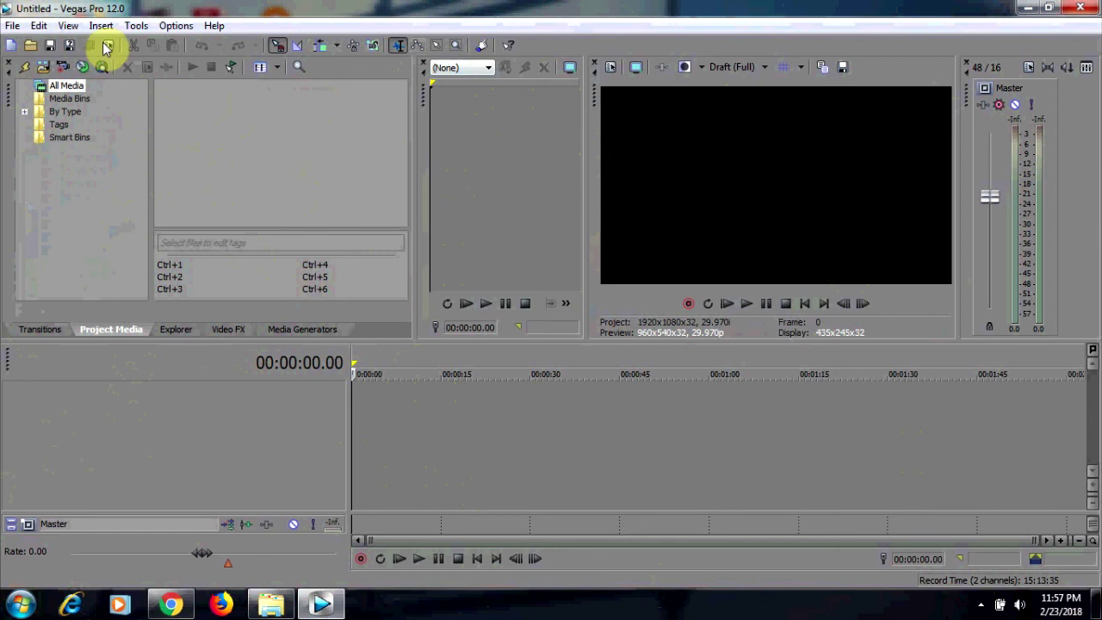
# Step: Review the video template options for a new project and dismiss the project settings without creating one
pyautogui.click(12, 25)
pyautogui.press('Escape')
pyautogui.click(10, 27)
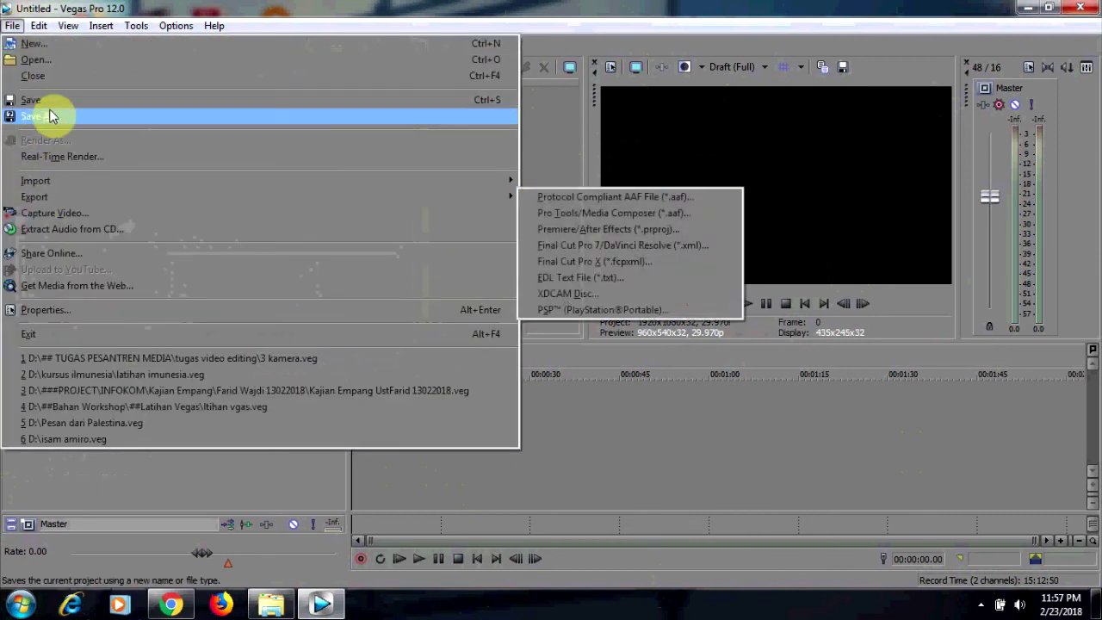
pyautogui.click(47, 44)
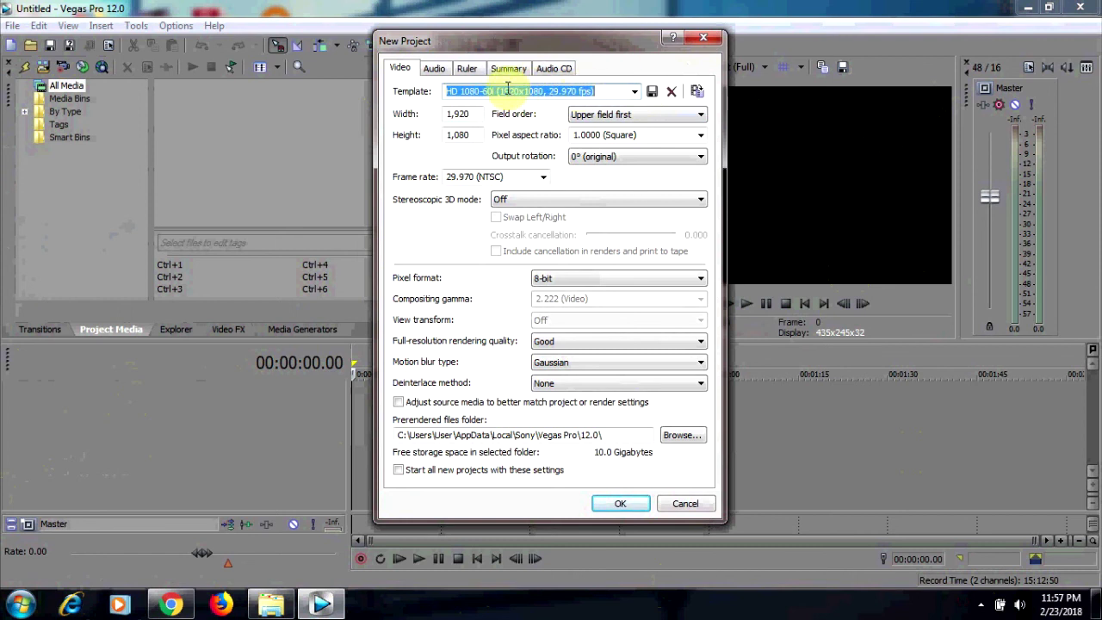
pyautogui.click(637, 93)
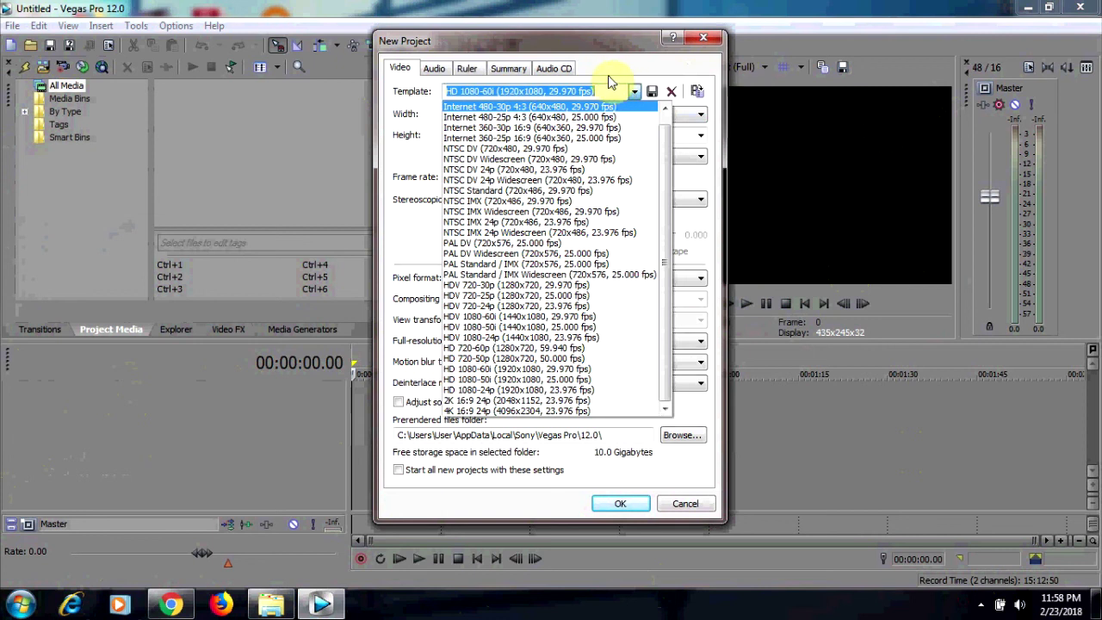
pyautogui.click(692, 506)
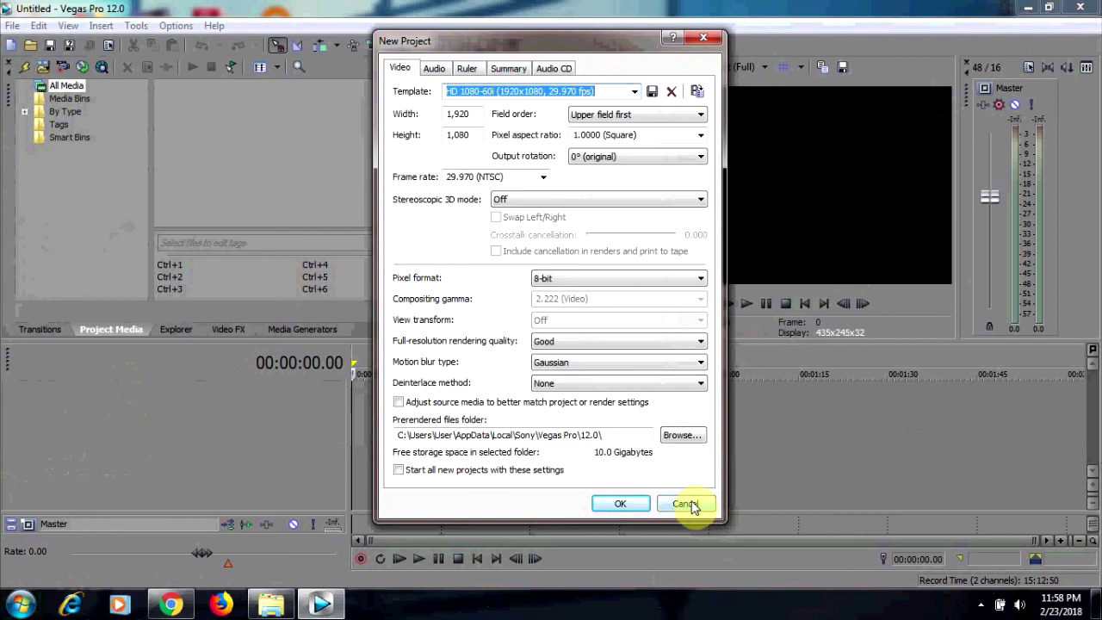
pyautogui.click(686, 504)
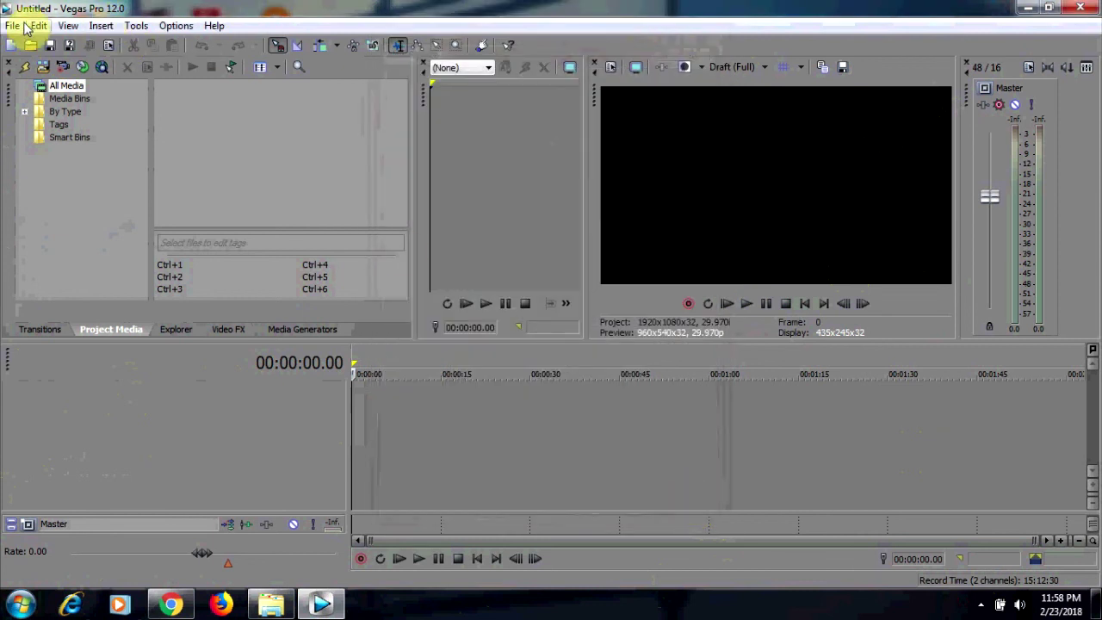
# Step: Save the project as "belajar vegas dasar" in the TUTORIAL VEGAS folder on drive D:, as a Vegas Pro project file
pyautogui.click(13, 25)
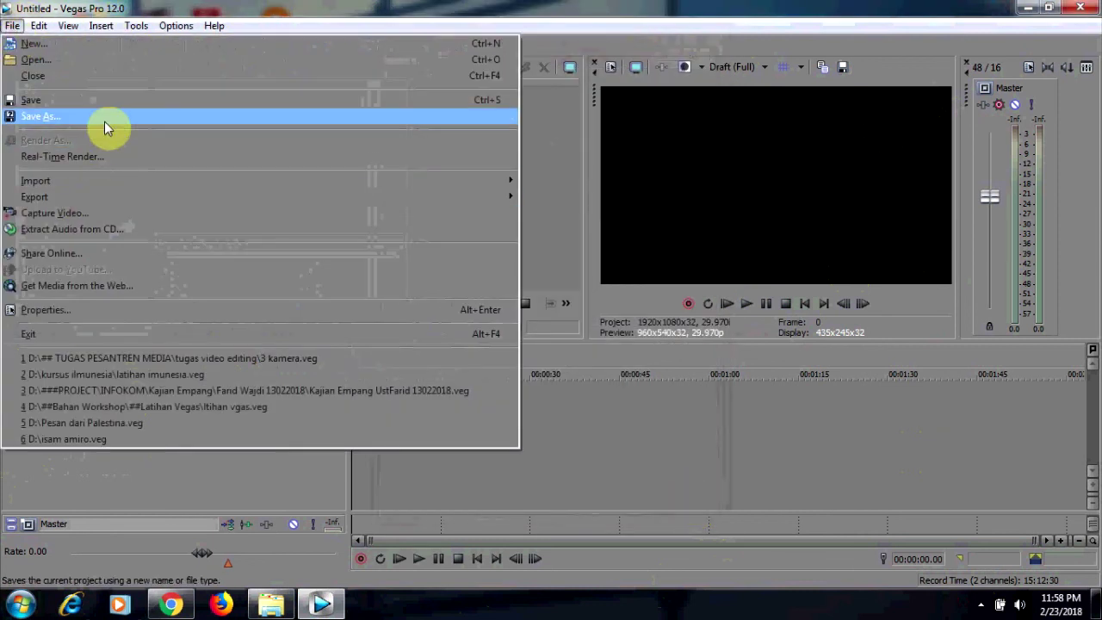
pyautogui.click(105, 117)
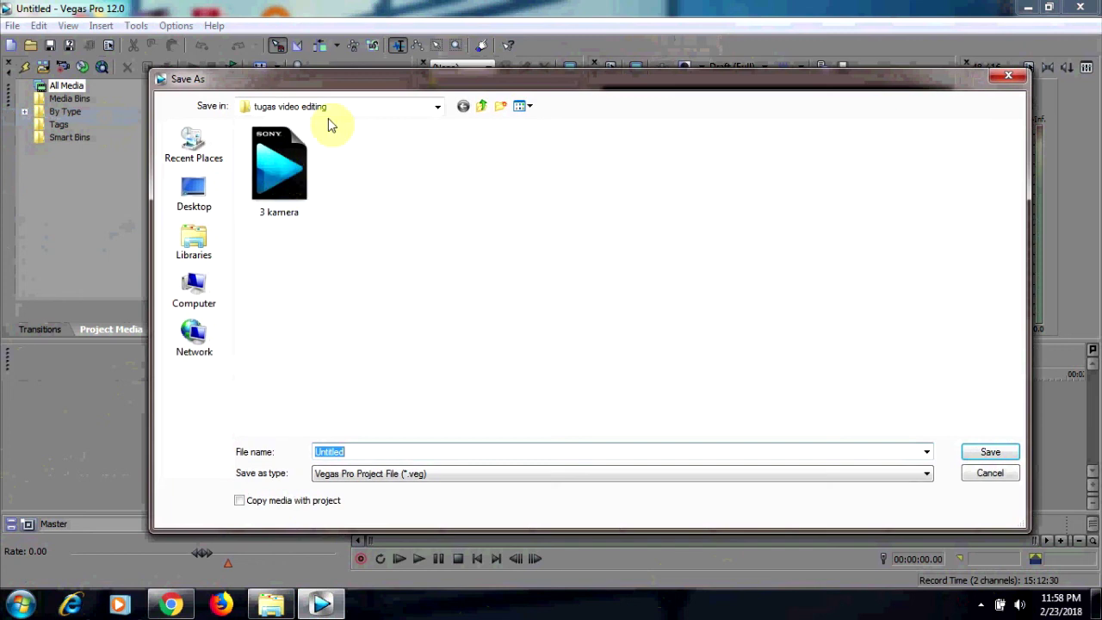
pyautogui.click(339, 107)
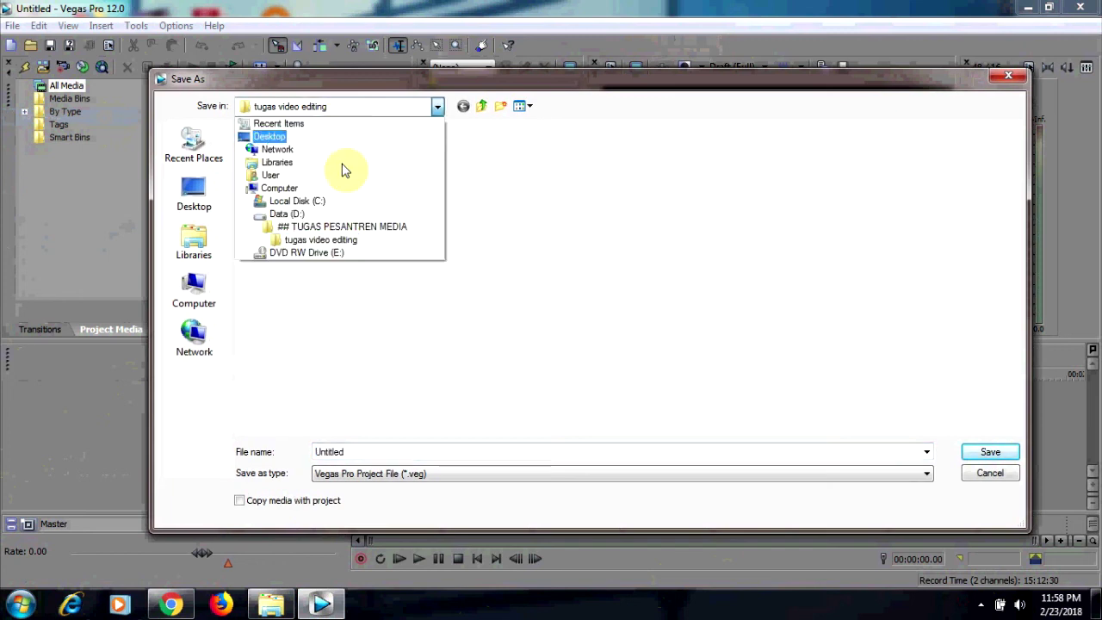
pyautogui.click(337, 214)
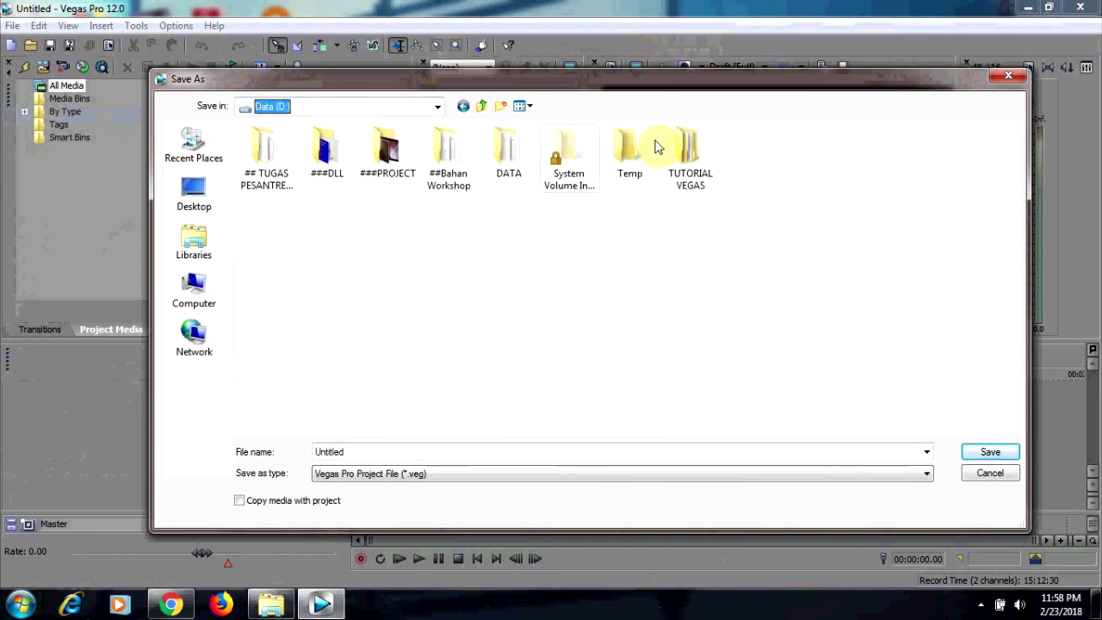
pyautogui.doubleClick(708, 163)
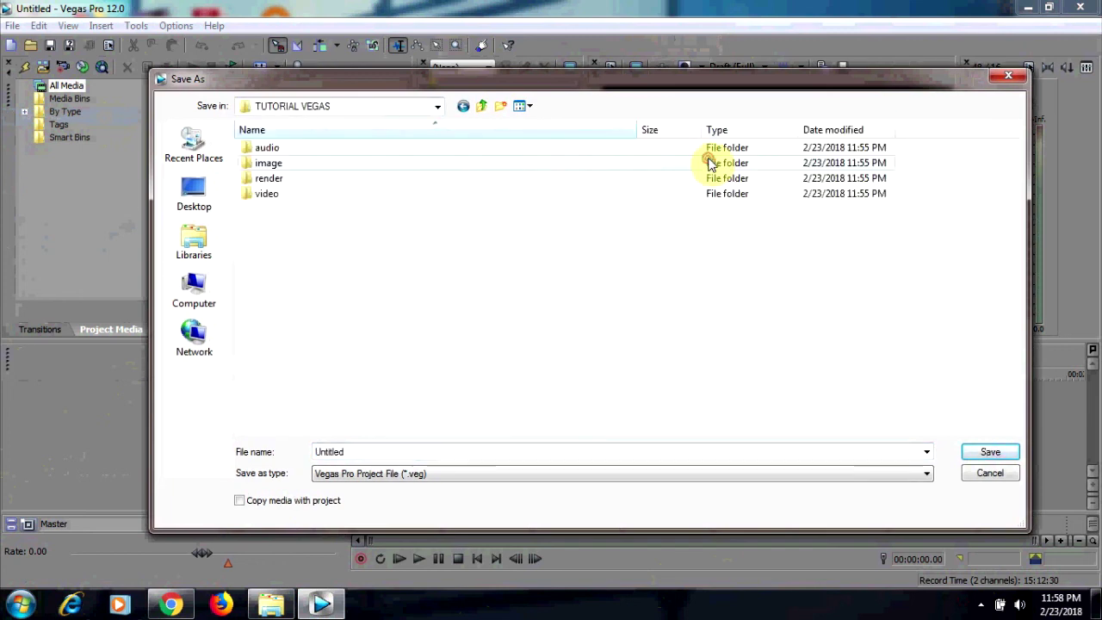
pyautogui.doubleClick(362, 454)
pyautogui.write('b')
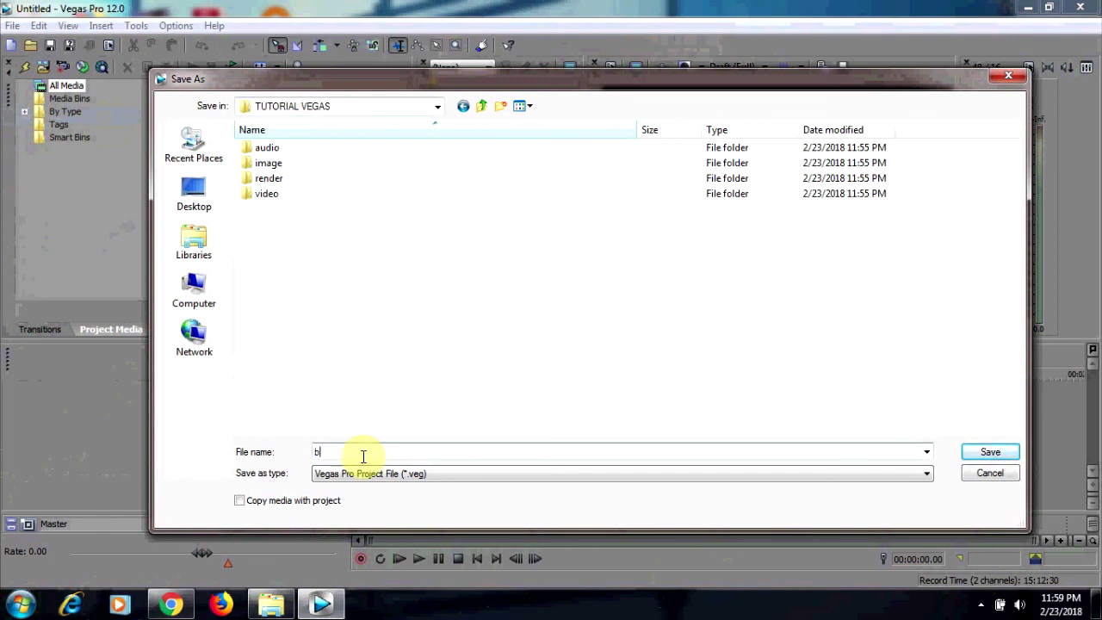
pyautogui.write('elajar vegas dasar')
pyautogui.click(987, 453)
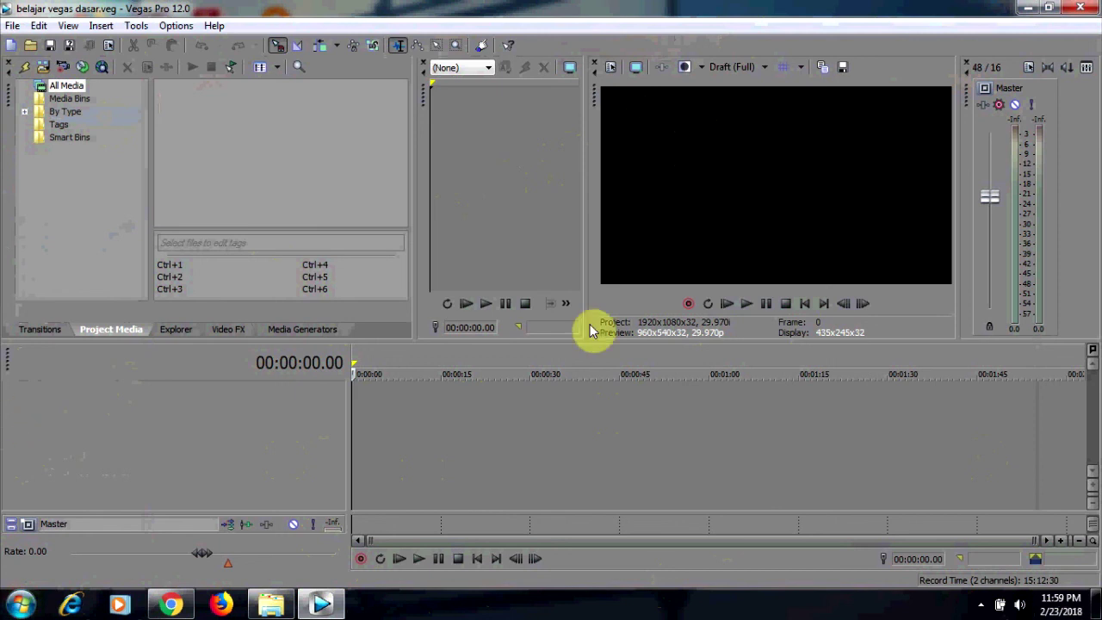
pyautogui.click(10, 26)
pyautogui.click(39, 26)
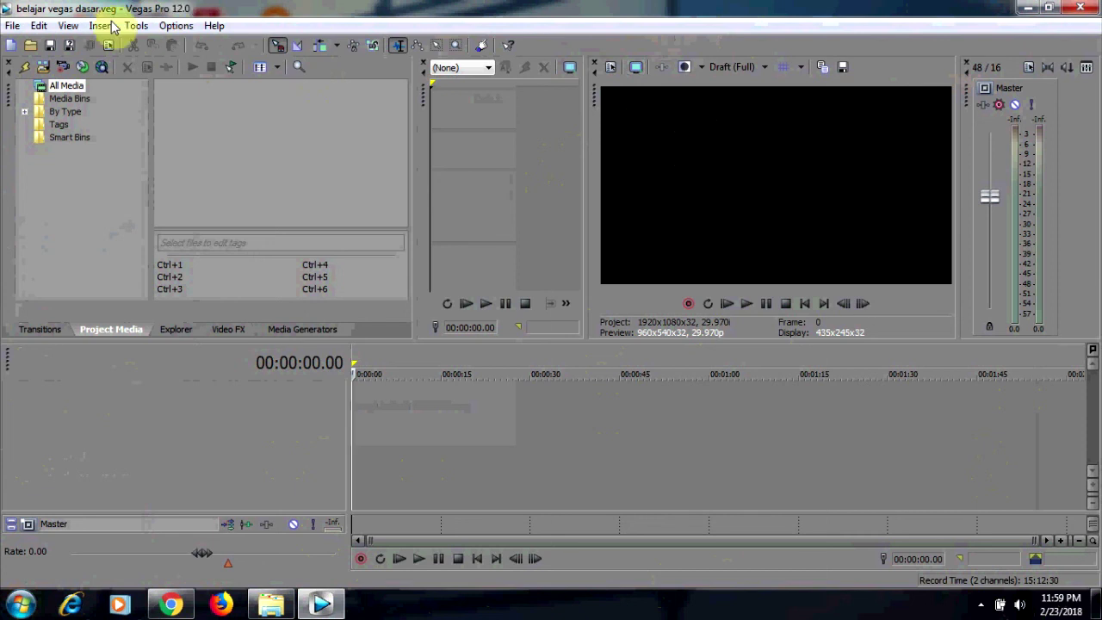
pyautogui.click(1027, 8)
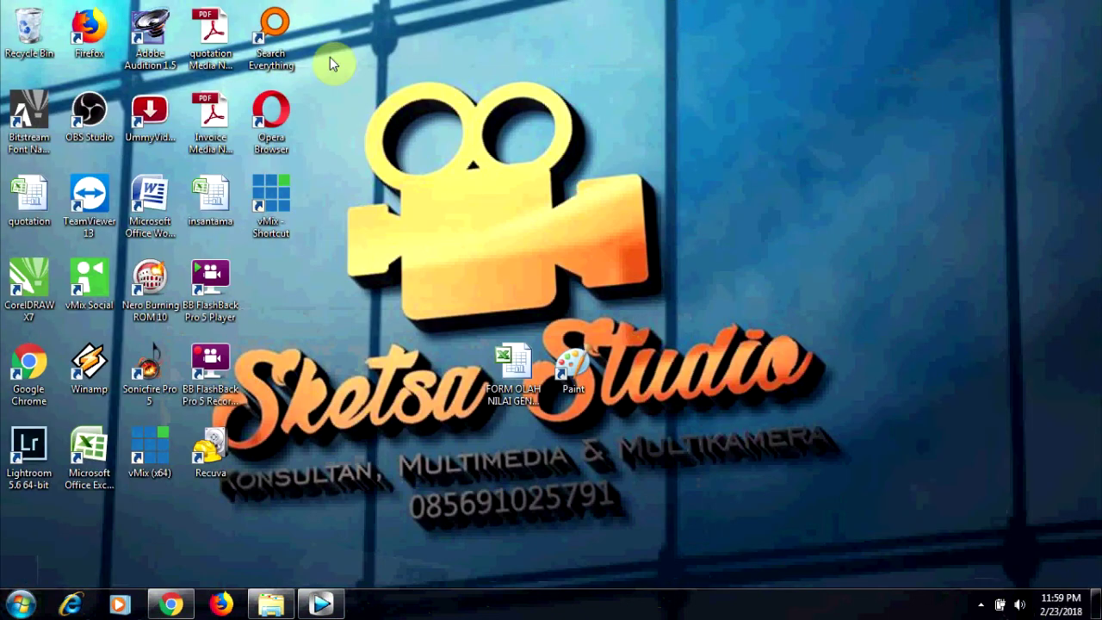
pyautogui.click(321, 605)
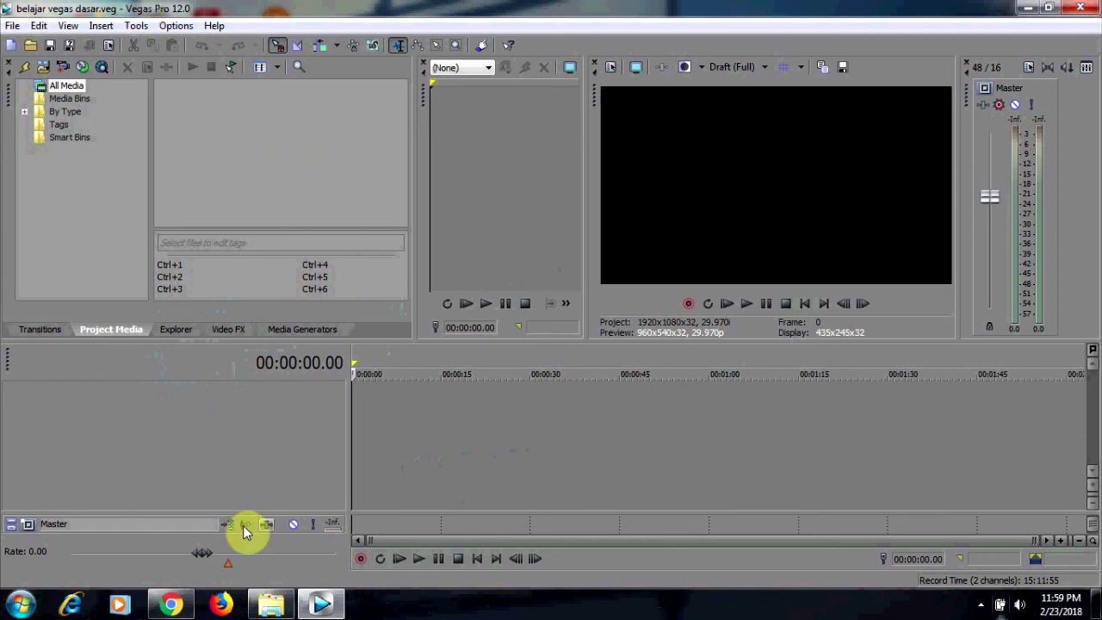
pyautogui.click(12, 25)
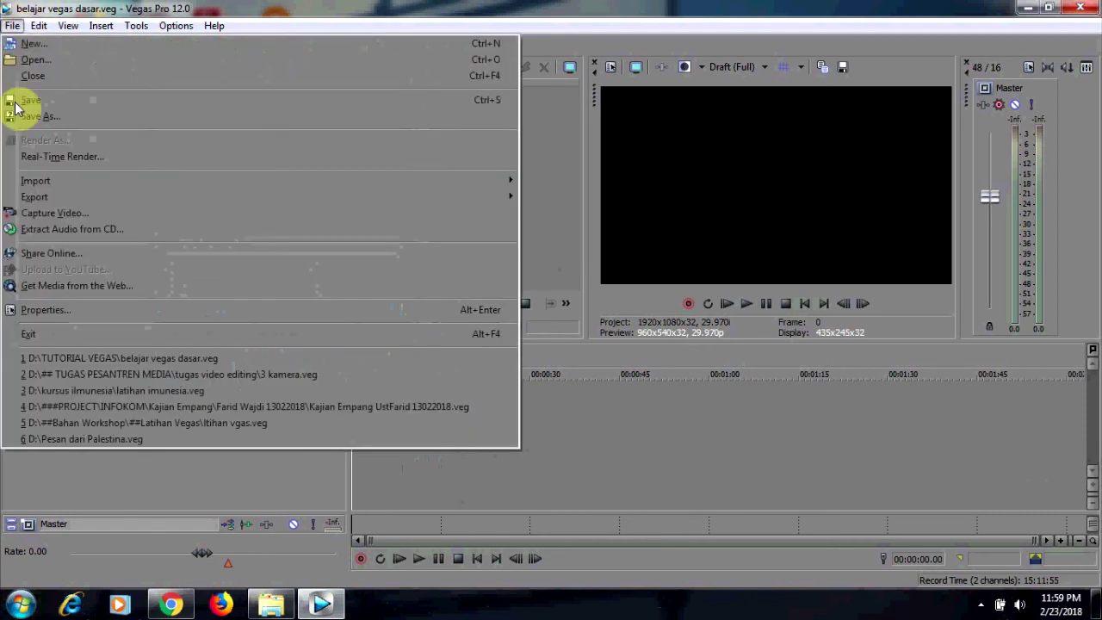
pyautogui.click(491, 24)
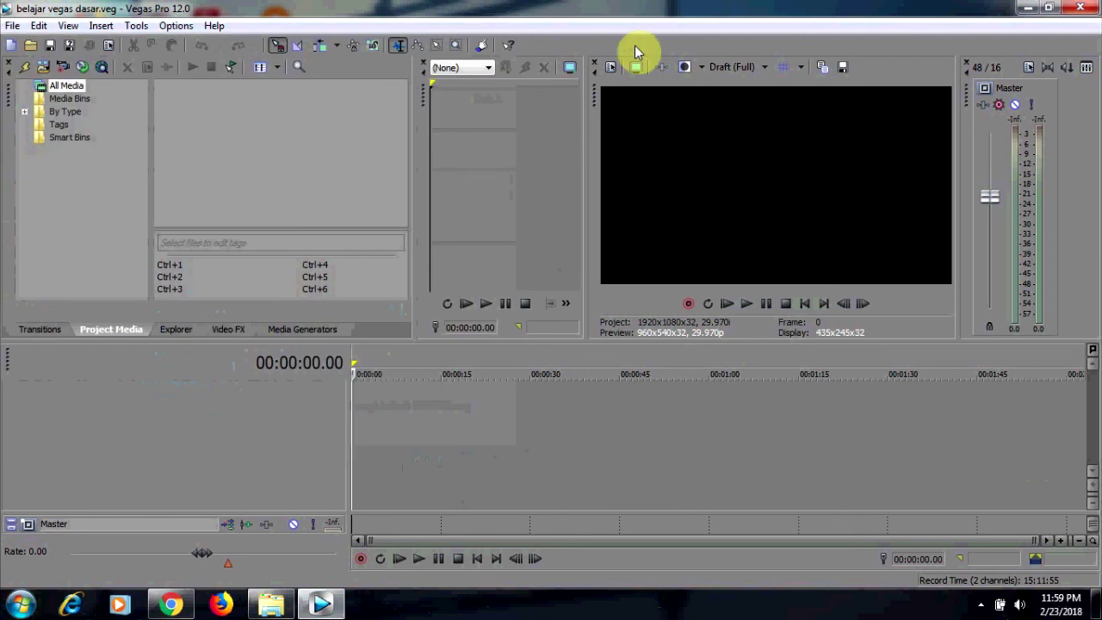
pyautogui.click(14, 27)
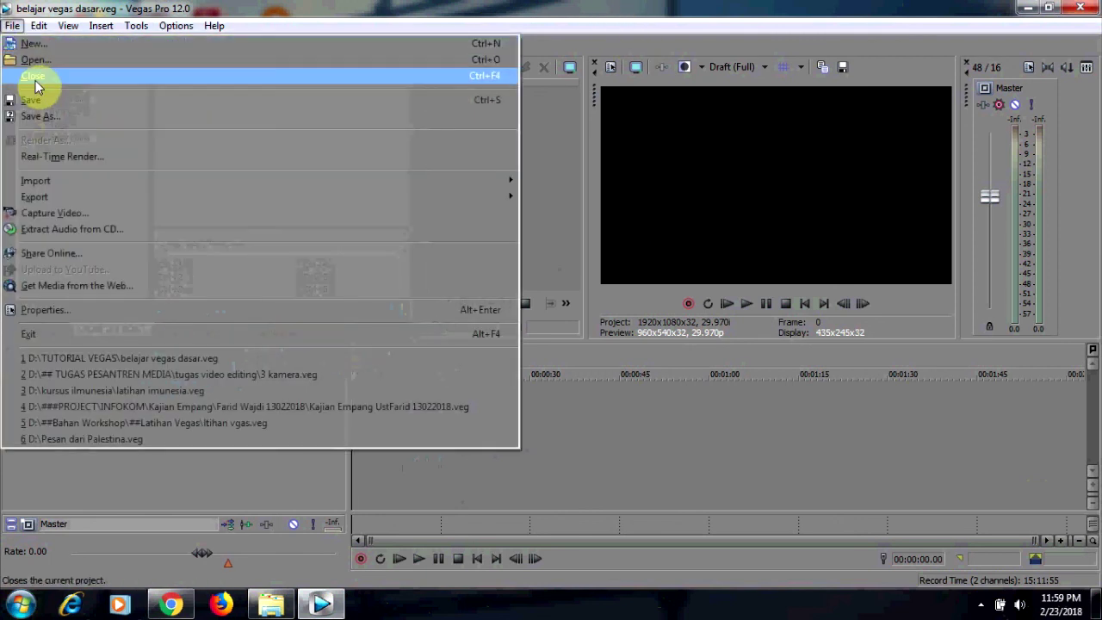
pyautogui.click(425, 7)
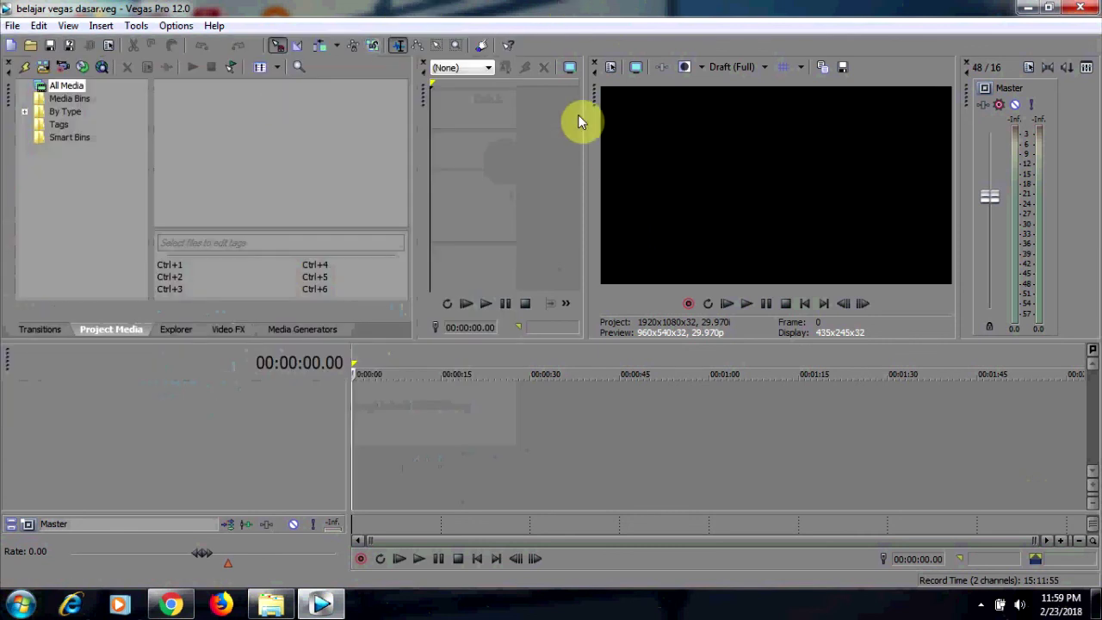